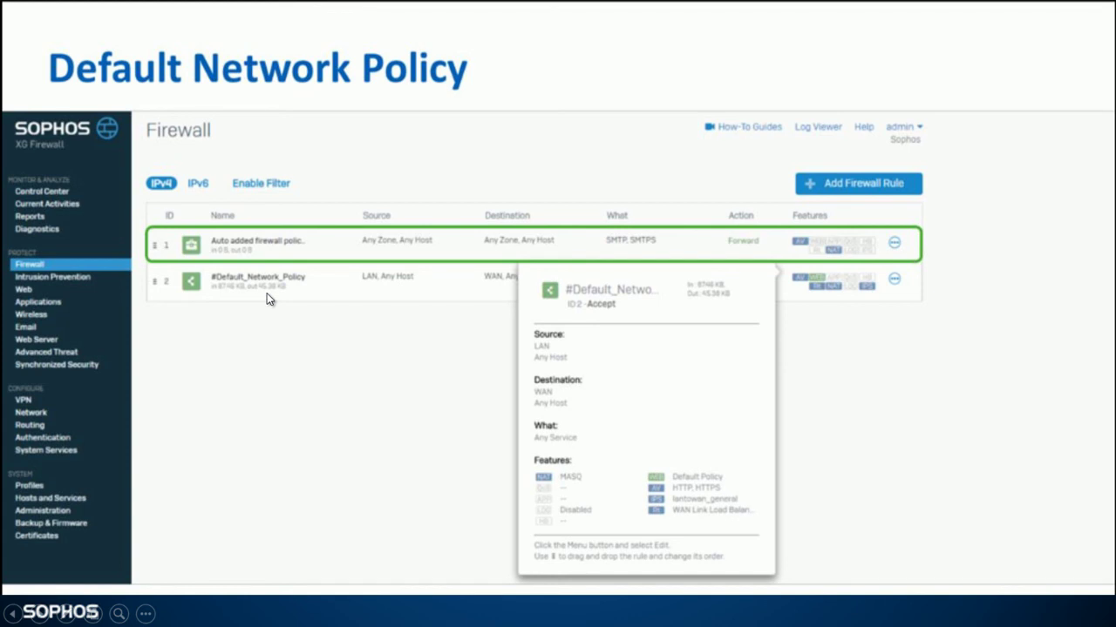
- Leave the slide show for the Sophos XG Firewall web console and open the IPv4 firewall rules list
click(267, 293)
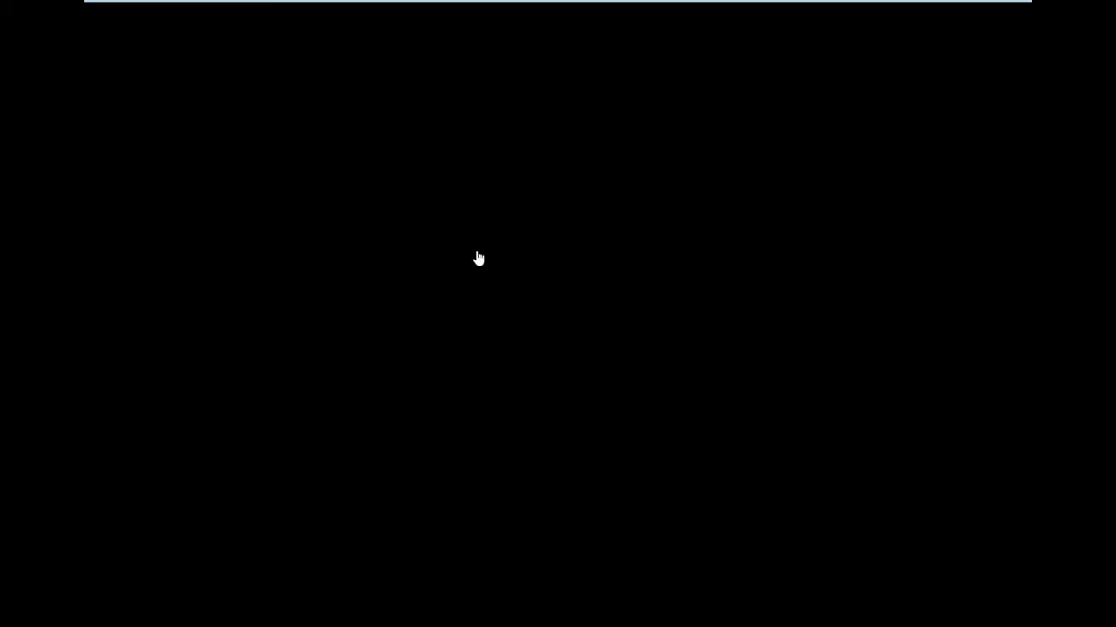
click(394, 293)
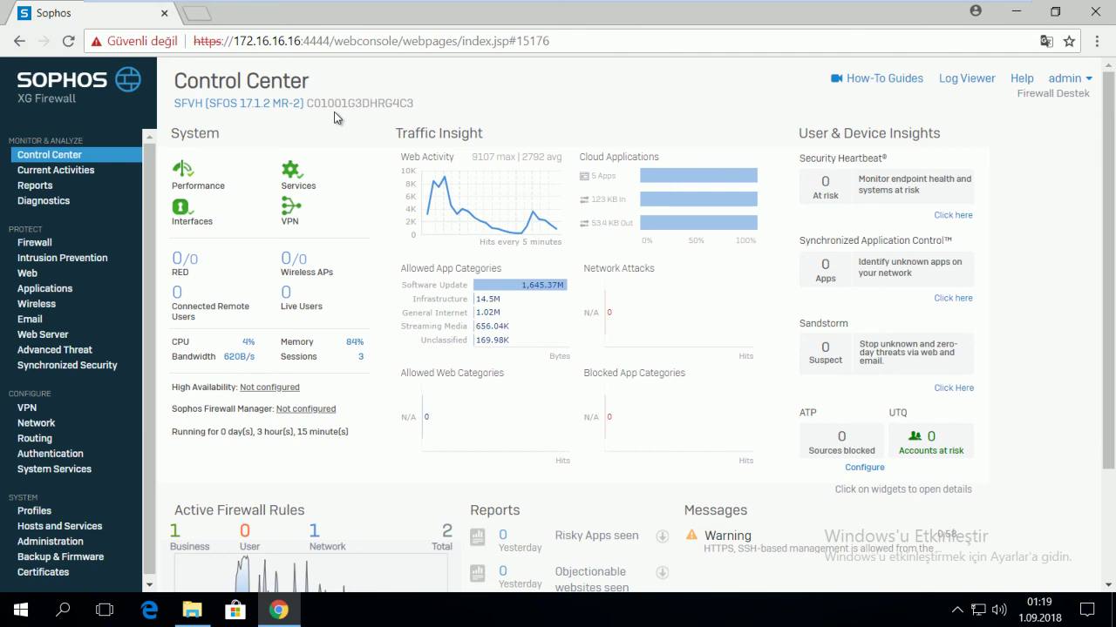
click(38, 244)
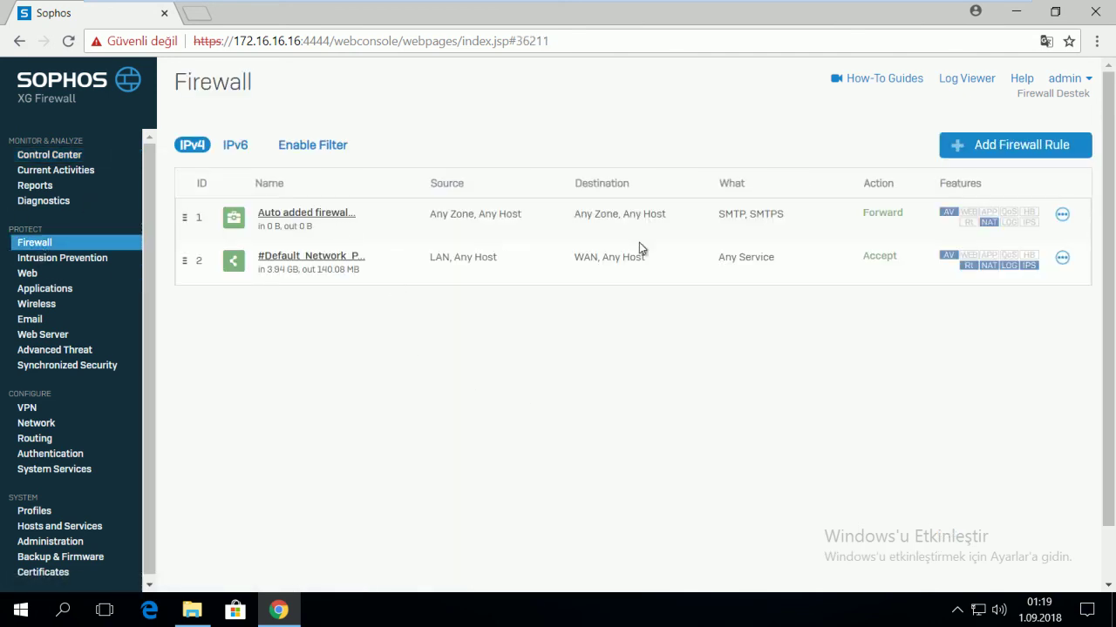
drag(712, 230, 741, 209)
click(501, 309)
drag(570, 261, 673, 269)
click(746, 285)
mouse_move(950, 218)
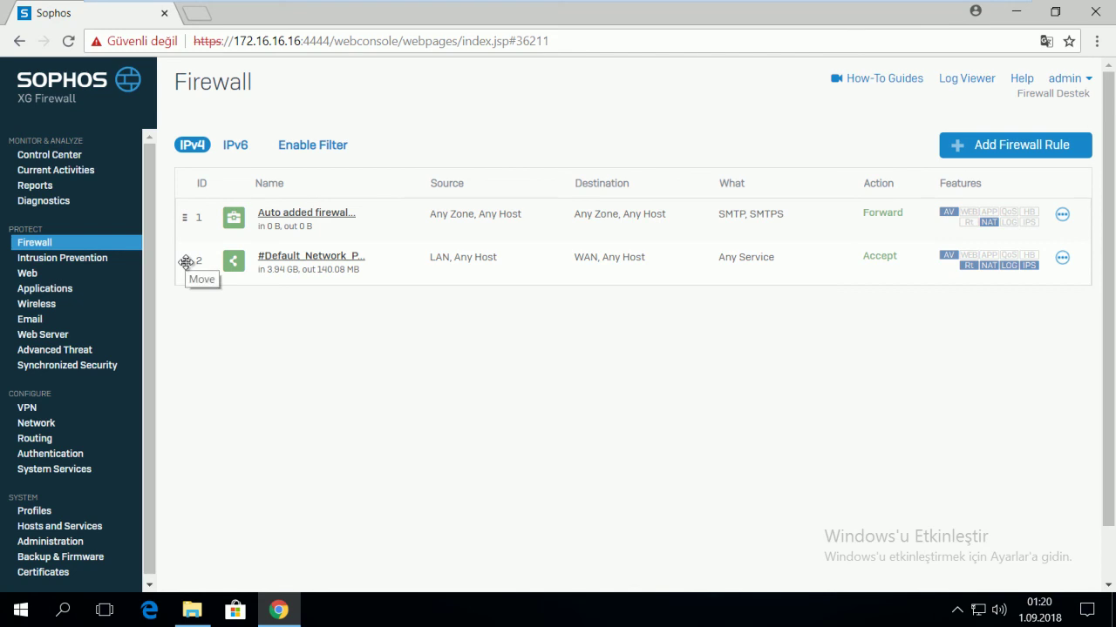
- Try to move the #Default_Network_Policy rule above the auto added firewall rule
drag(184, 258, 189, 234)
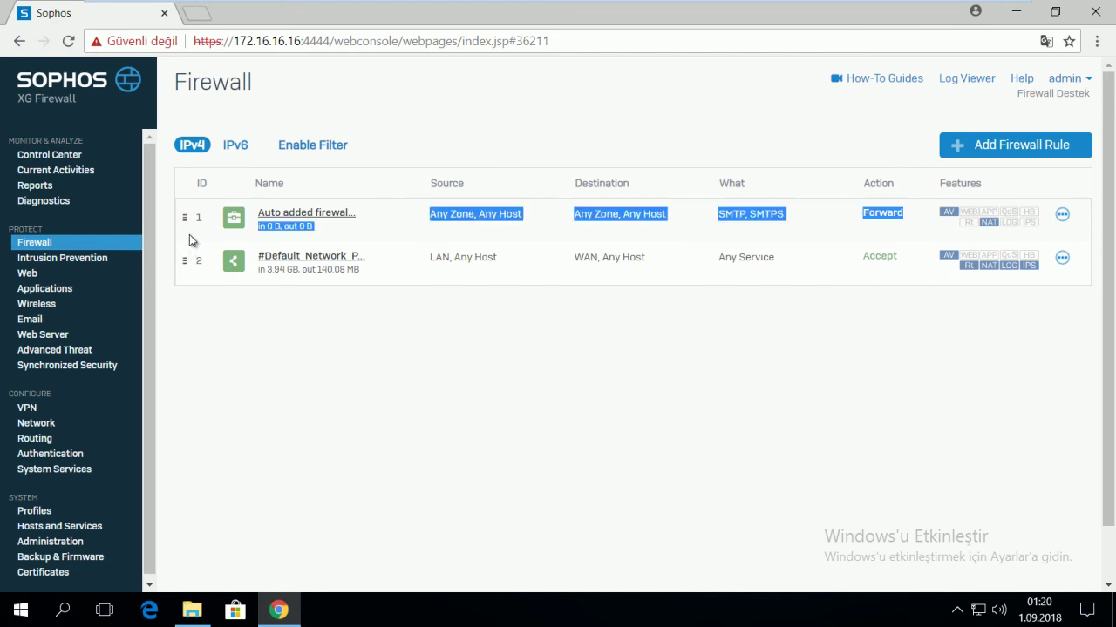
click(205, 320)
drag(188, 260, 185, 218)
click(208, 278)
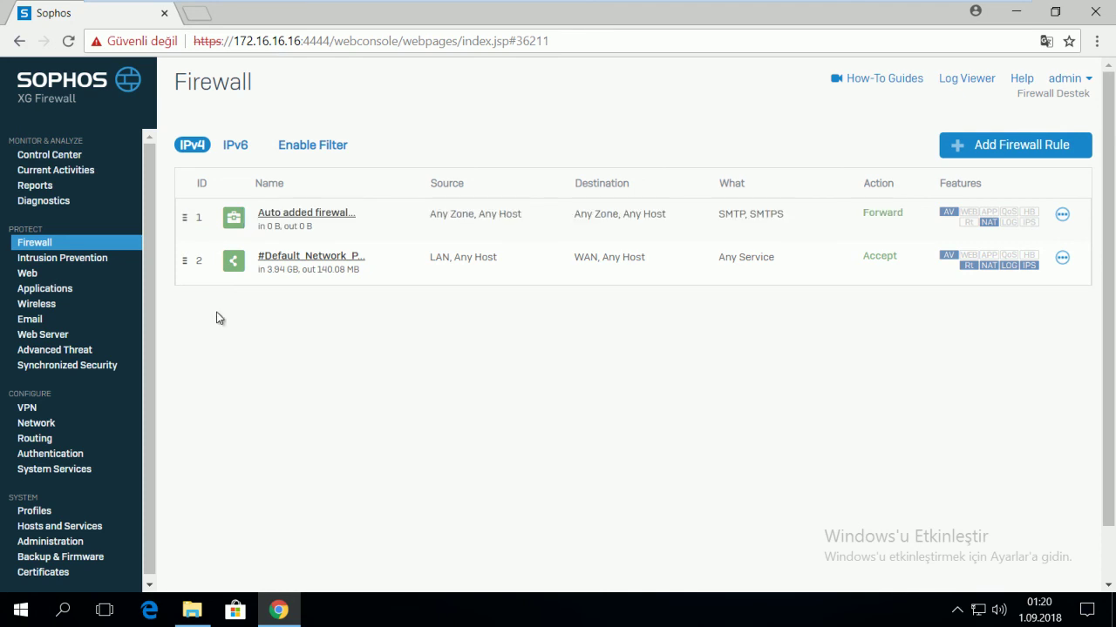
drag(188, 261, 187, 222)
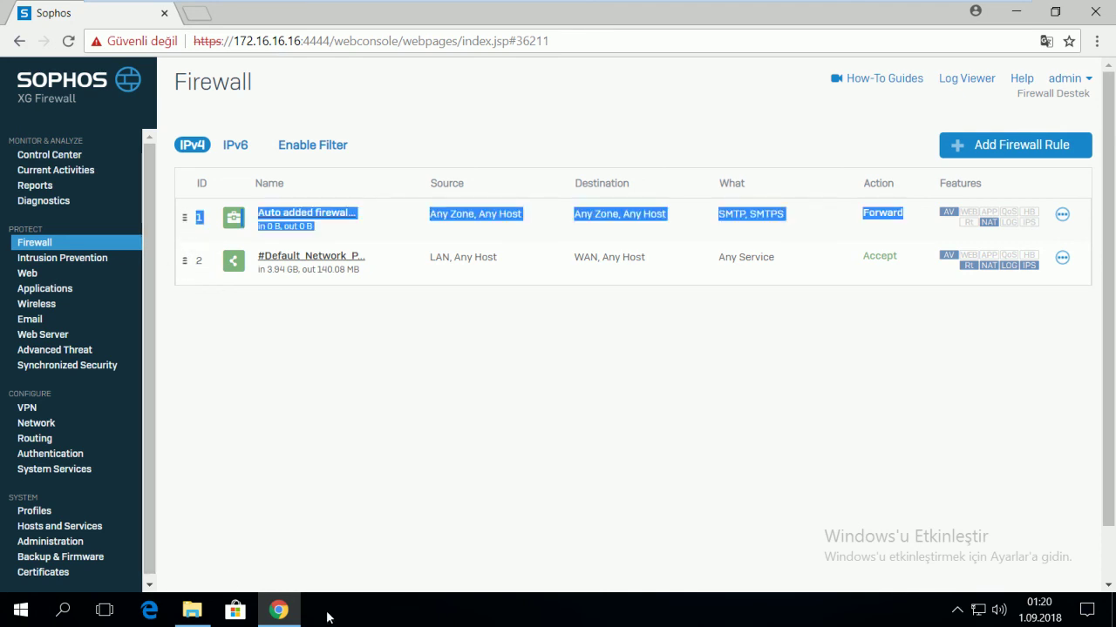
click(371, 331)
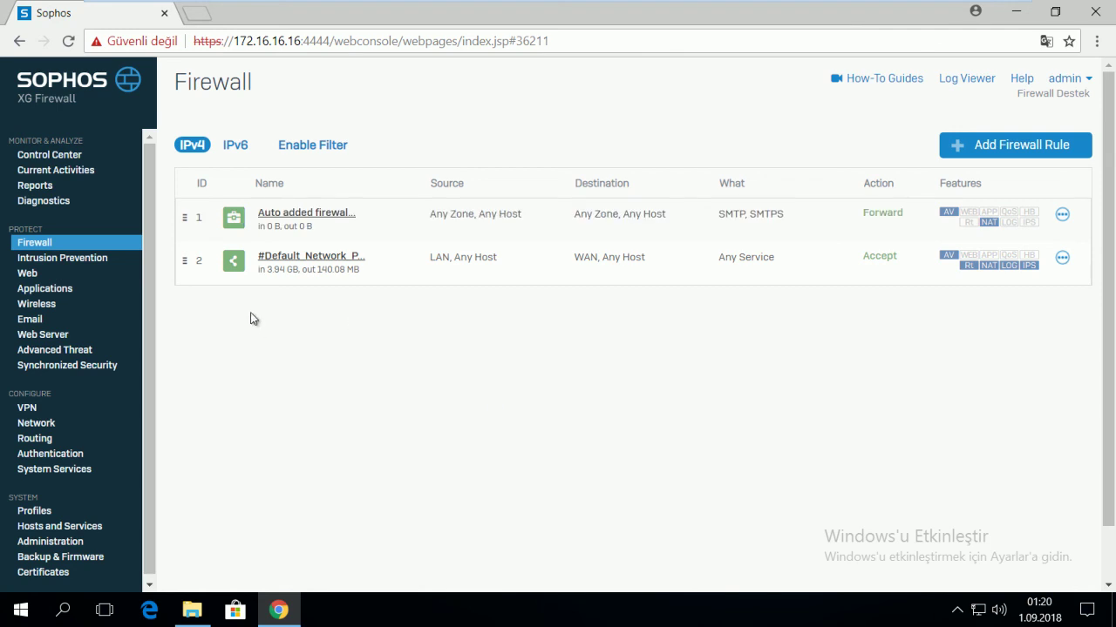
mouse_move(185, 261)
mouse_down()
mouse_move(186, 217)
mouse_move(193, 261)
mouse_up()
click(194, 247)
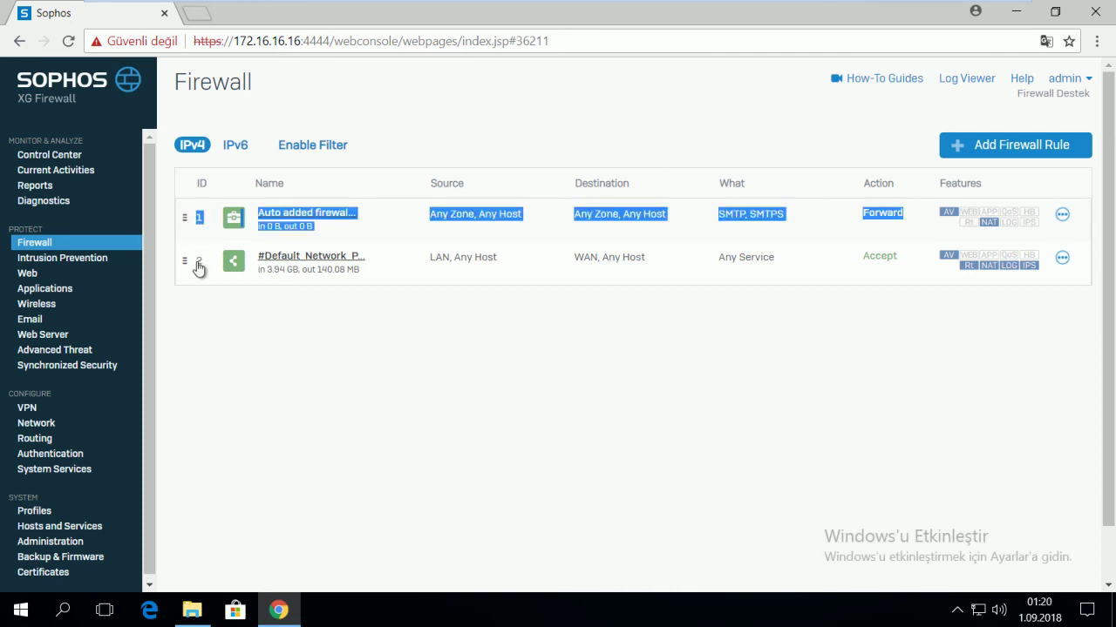
click(248, 355)
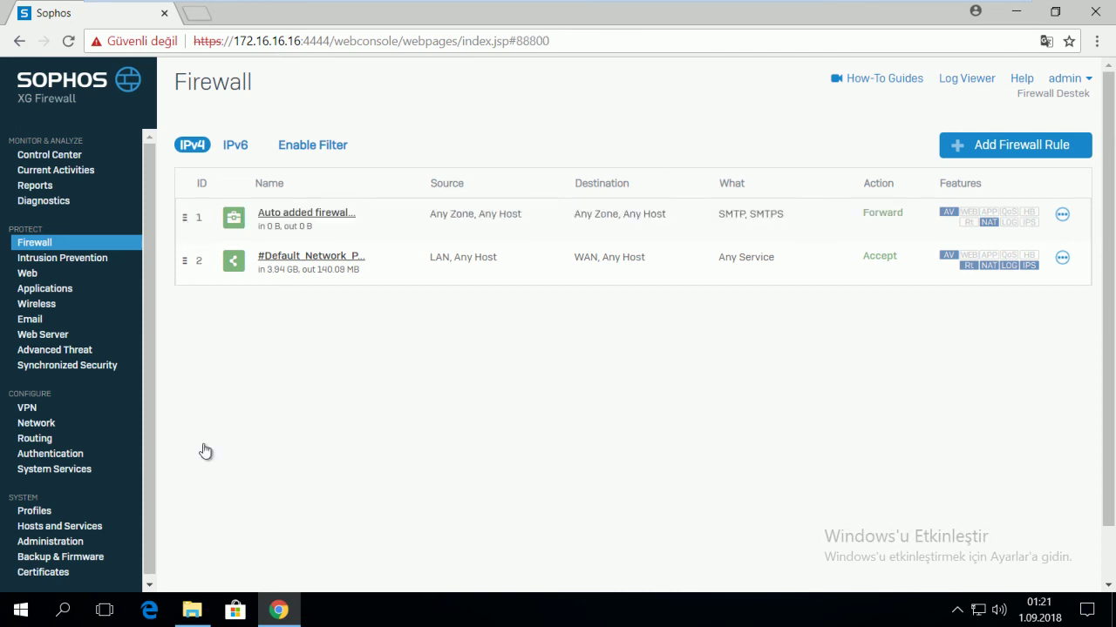
- Reorder the firewall rules so #Default_Network_Policy comes first in the list, and confirm the move
drag(189, 279, 187, 221)
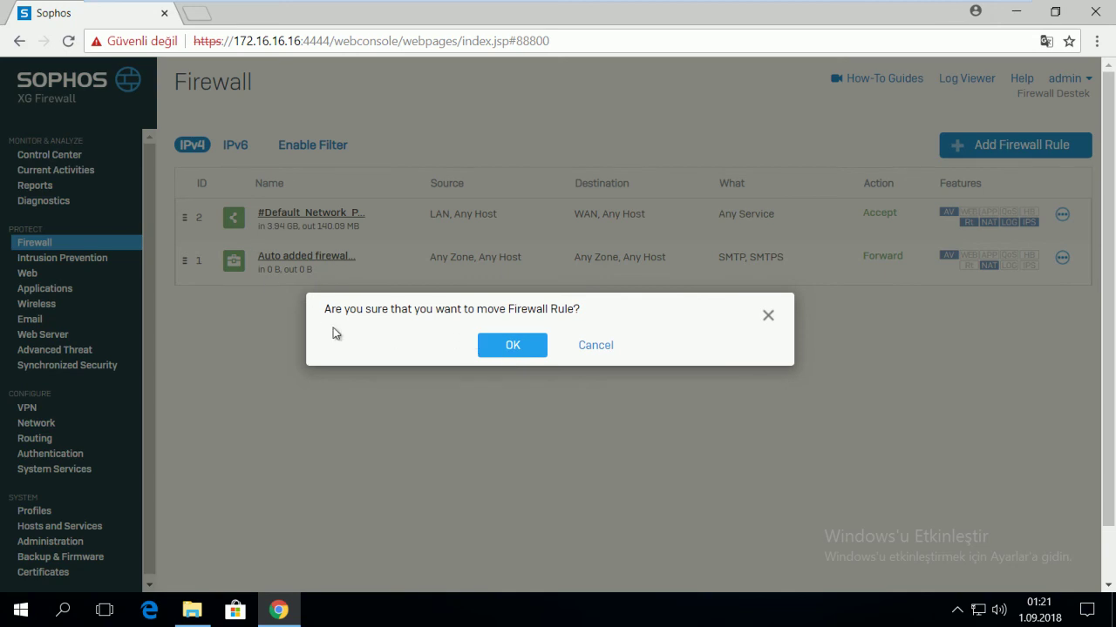
drag(330, 311, 575, 310)
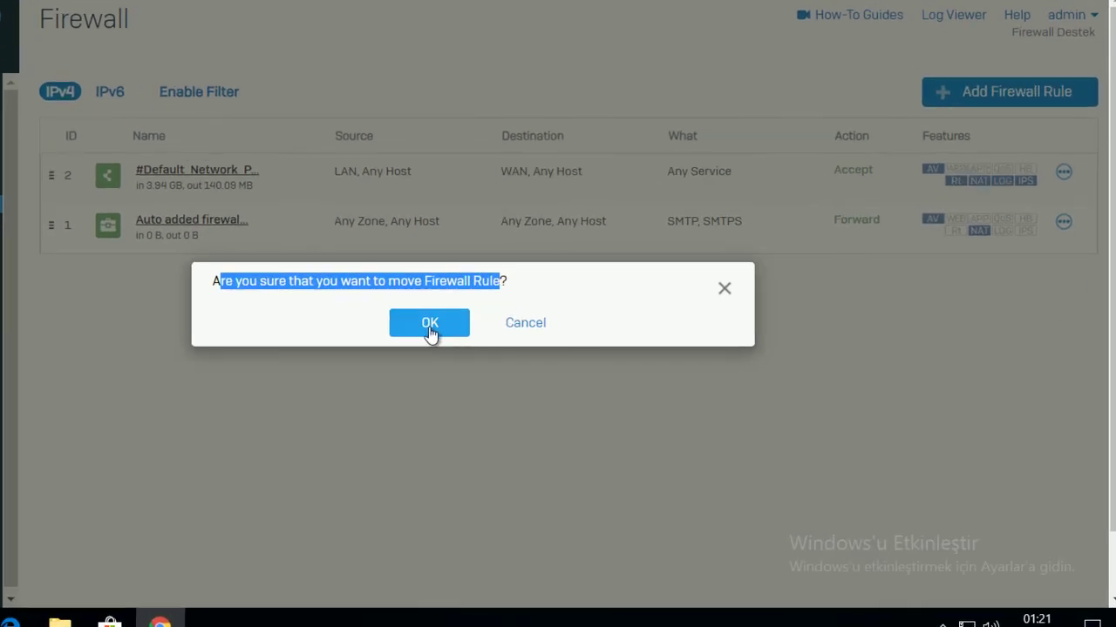
click(429, 323)
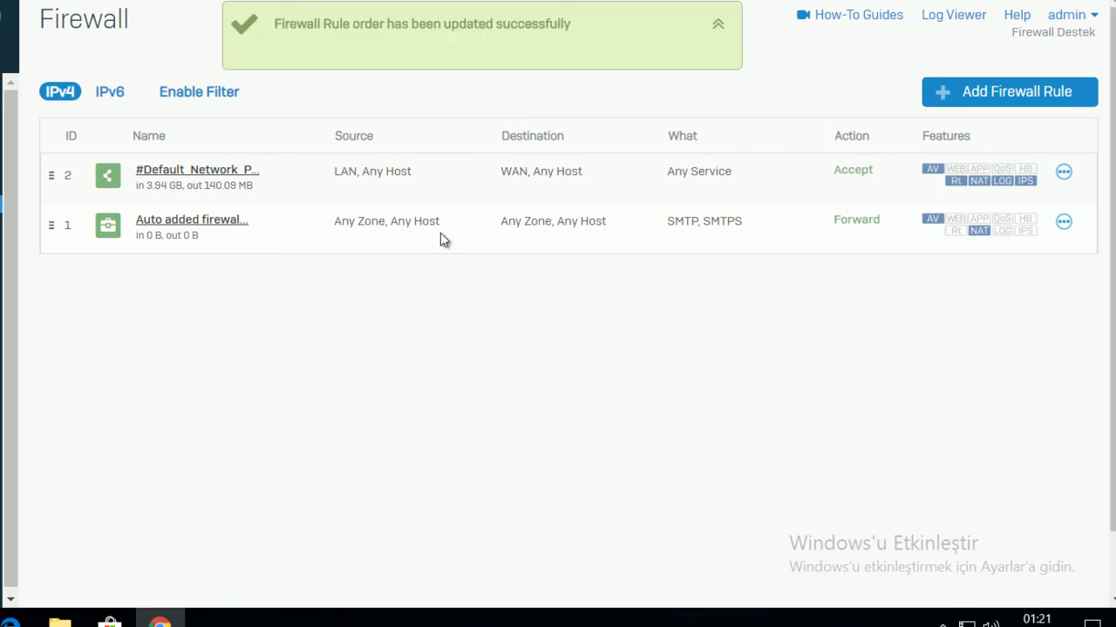
- Put the #Default_Network_Policy rule in a new group named Web-Server with the description "Web sunucu kuralları"
click(1063, 174)
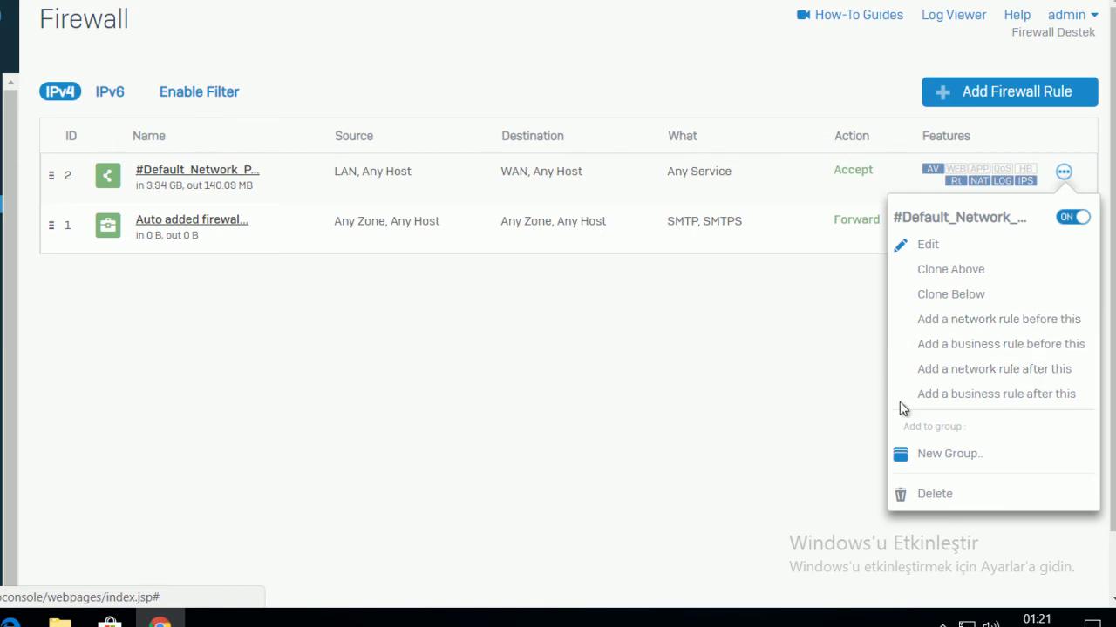
click(947, 454)
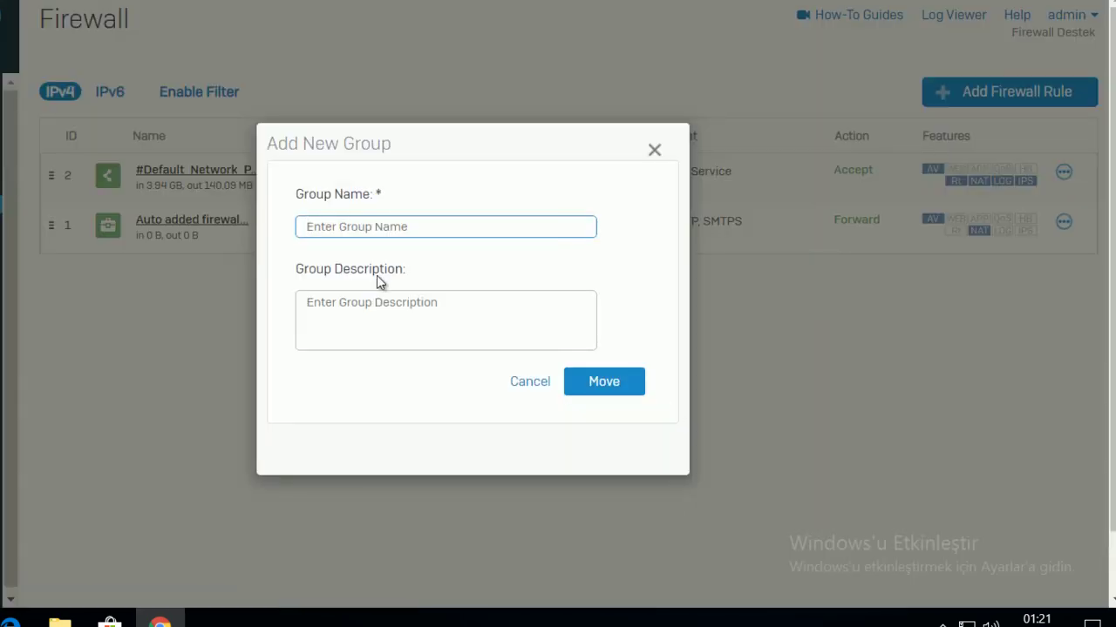
text(Web-Server)
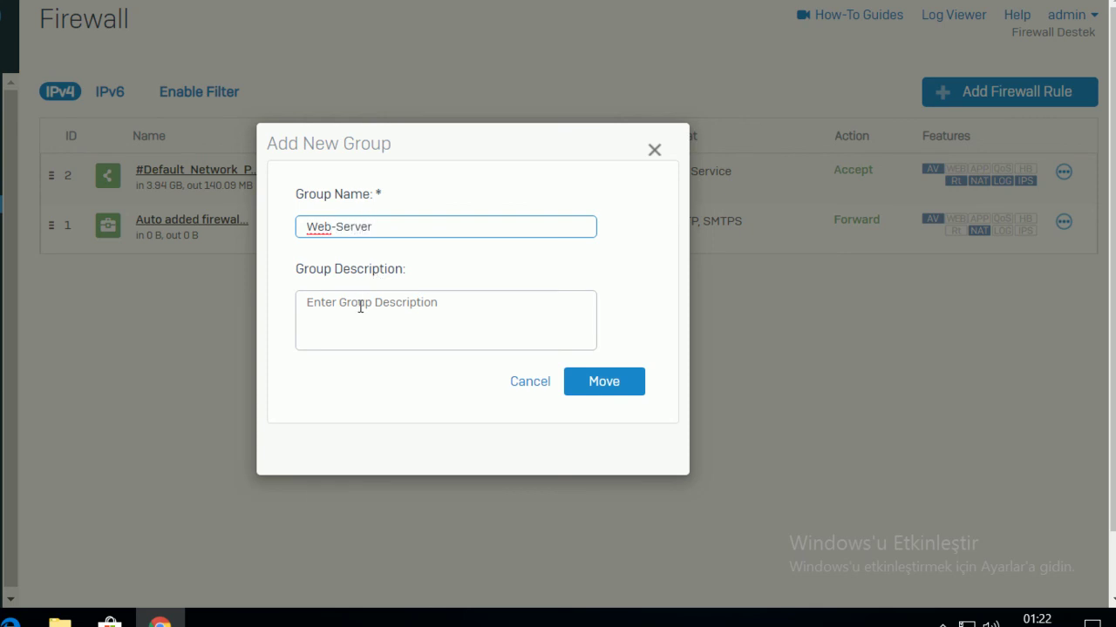
click(360, 306)
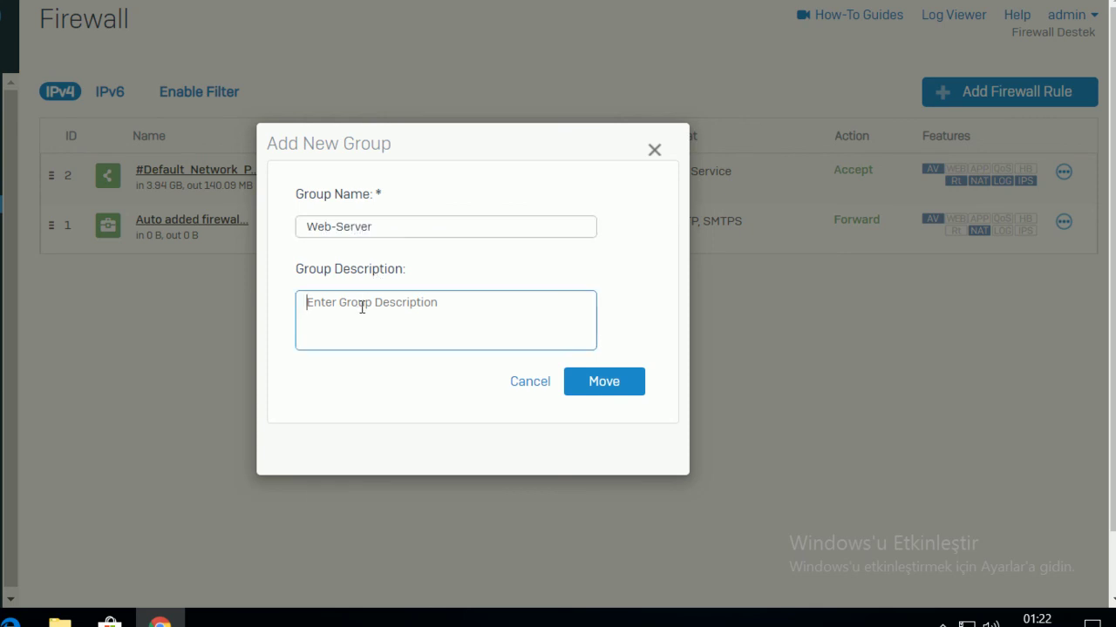
text(Web sunucu kuralları)
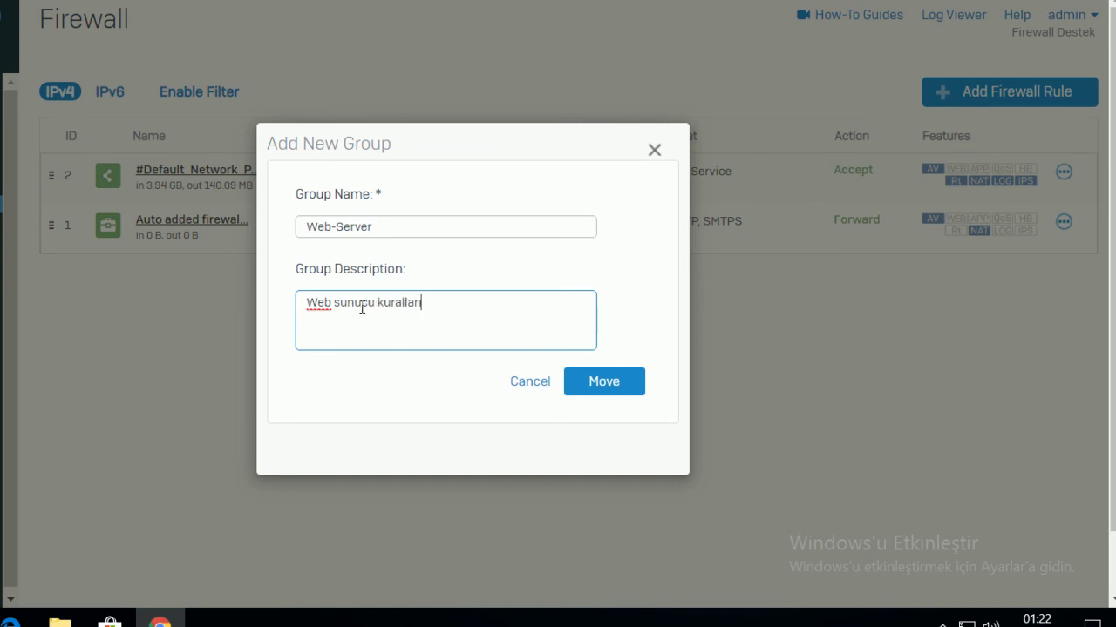
click(608, 388)
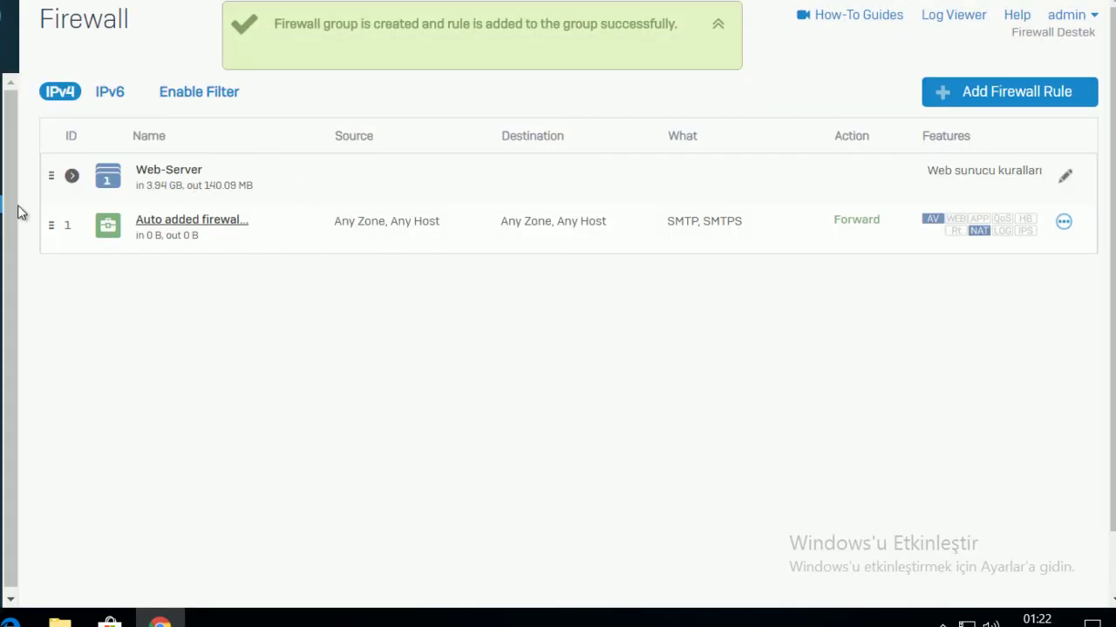
- Expand the Web-Server group and examine the actions available for its rule and for the ungrouped auto added rule
click(72, 176)
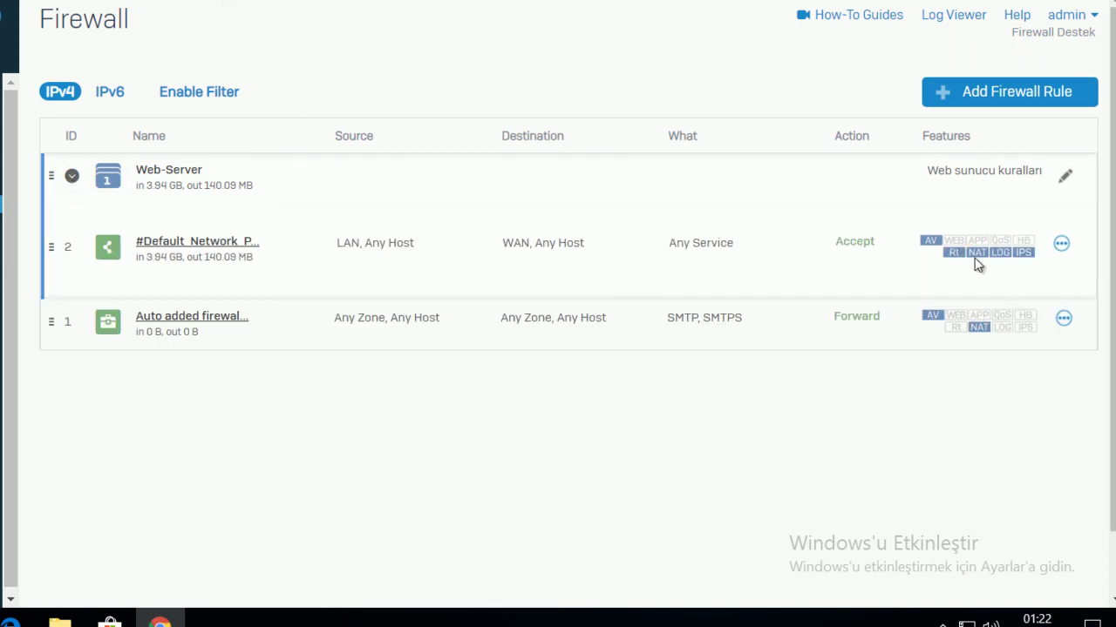
click(1061, 247)
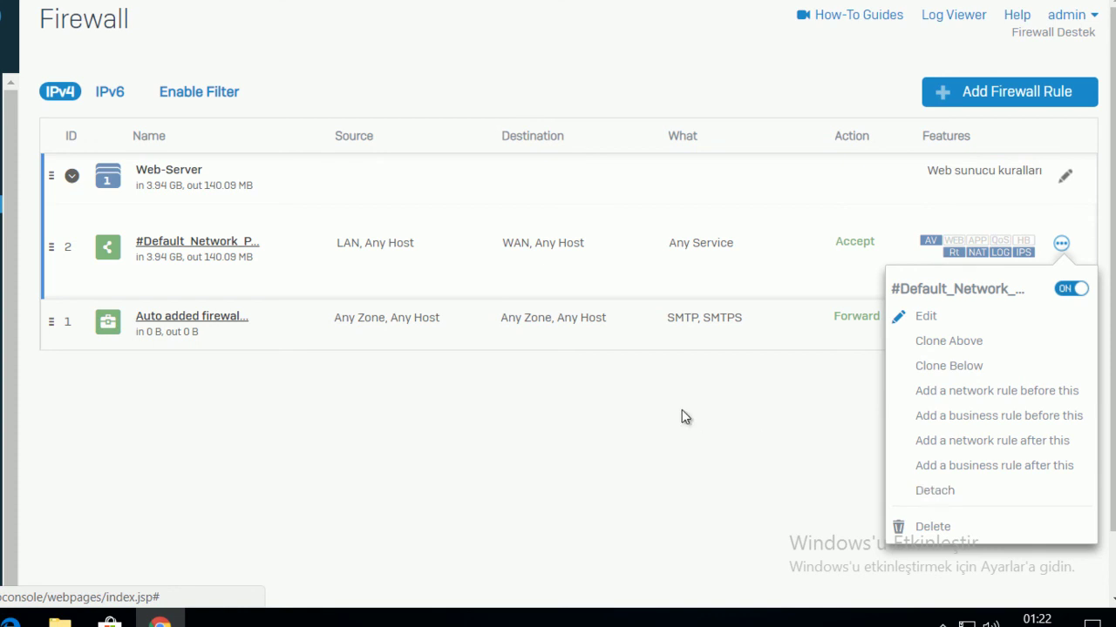
click(610, 402)
click(1063, 320)
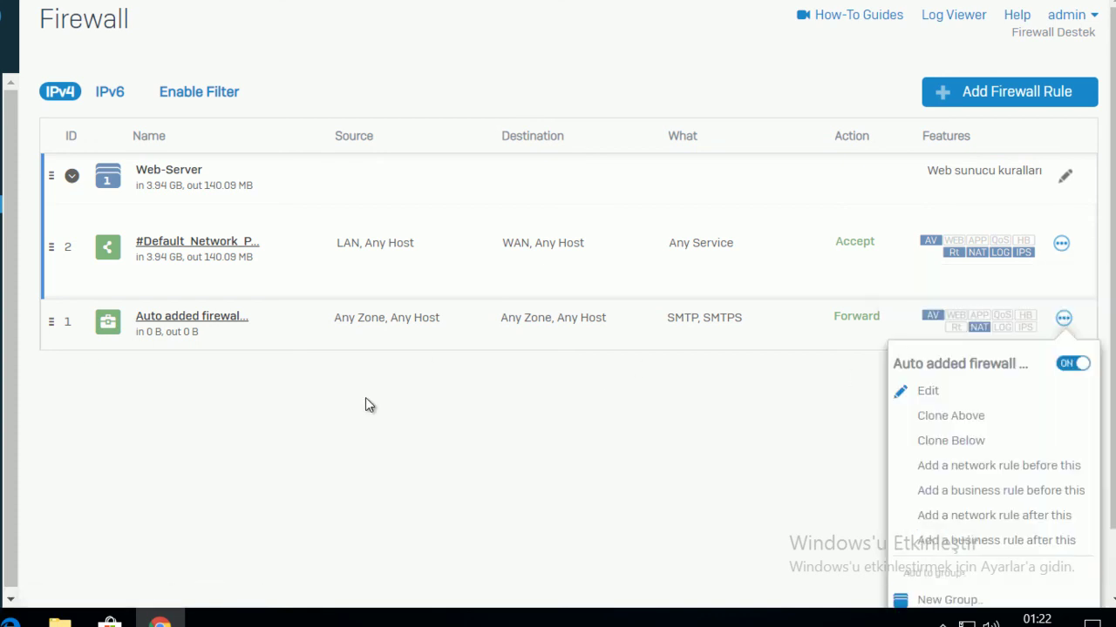
click(610, 403)
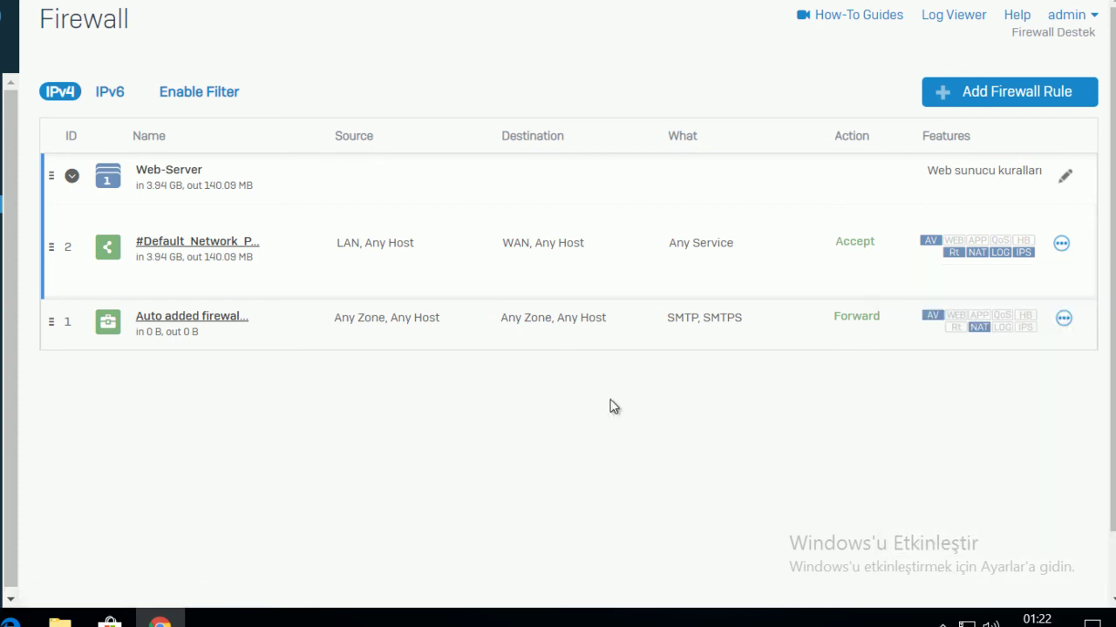
click(1063, 320)
scroll(1051, 394, down, 1)
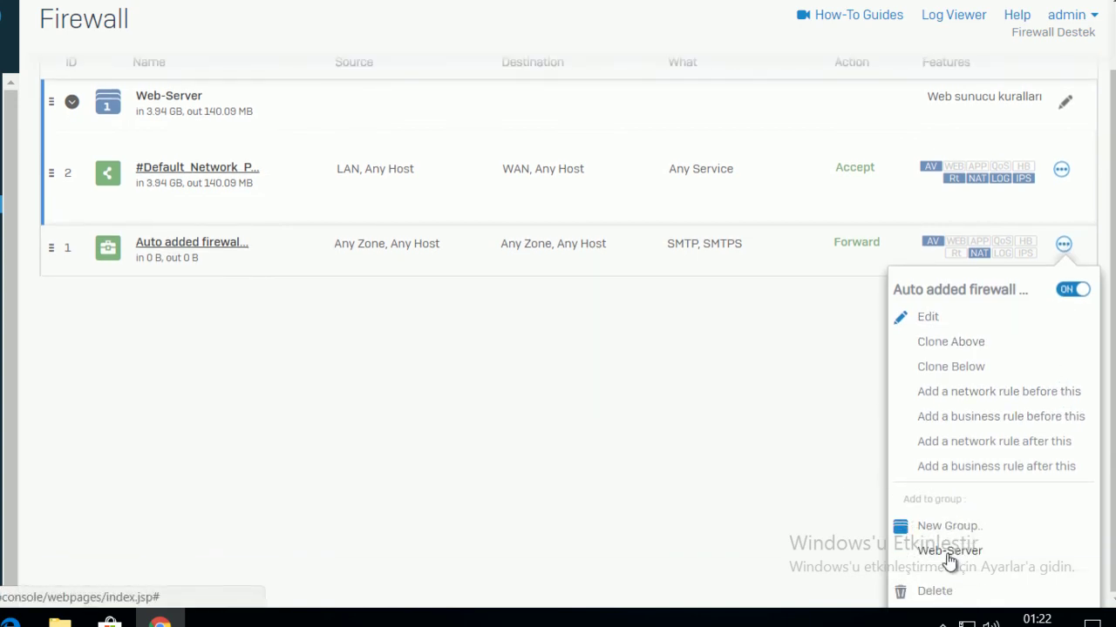
click(754, 445)
- Detach #Default_Network_Policy from the Web-Server group, accepting that the group is deleted with it
click(1061, 171)
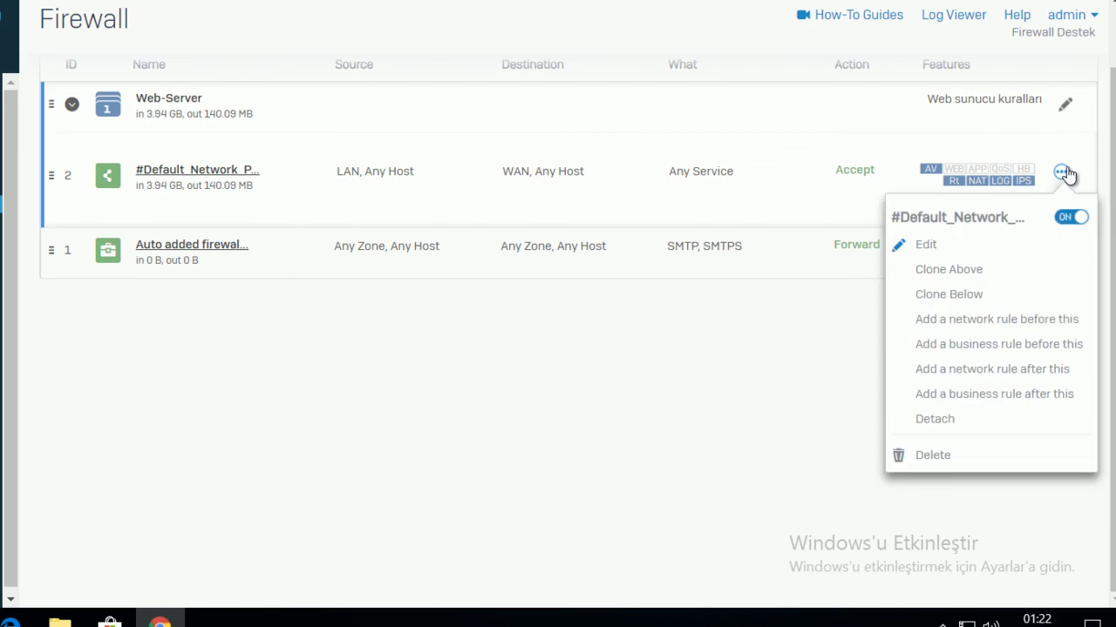
click(951, 428)
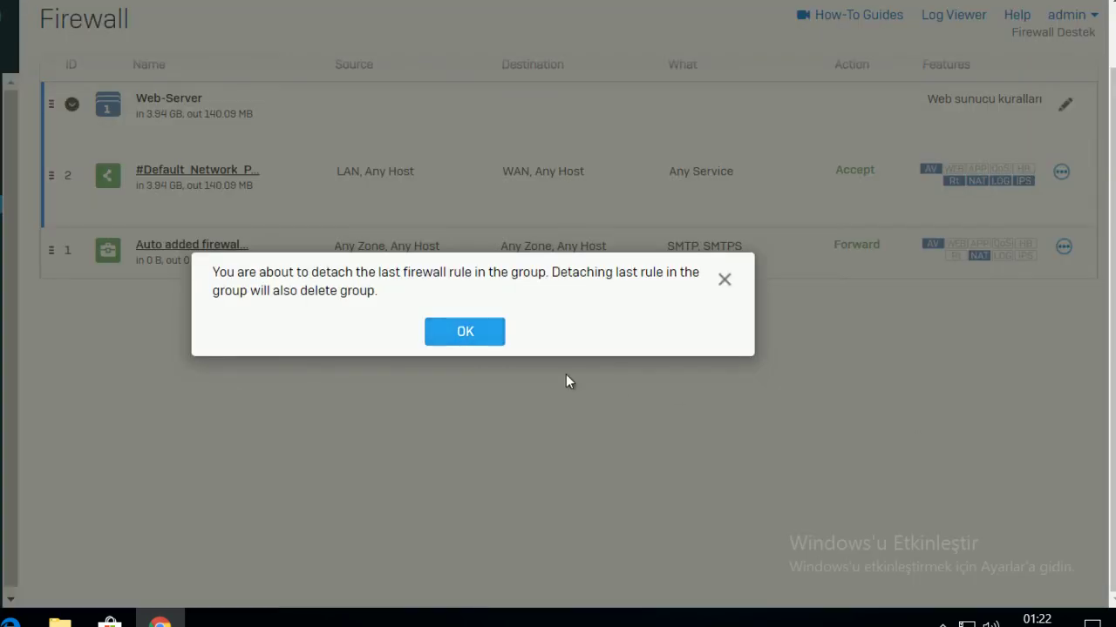
click(464, 332)
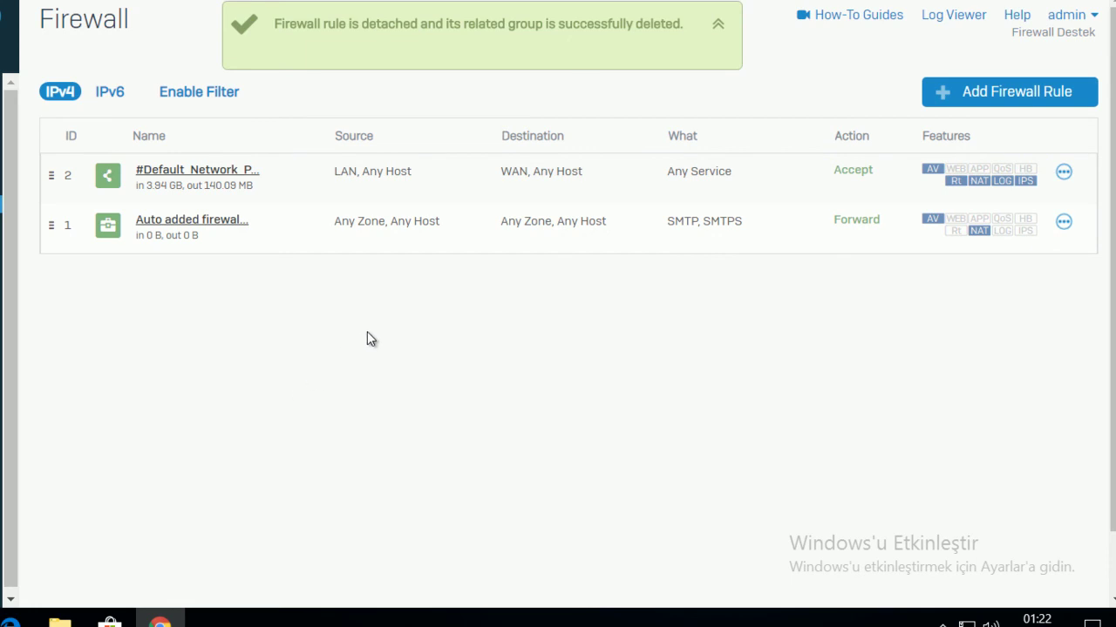
click(1026, 102)
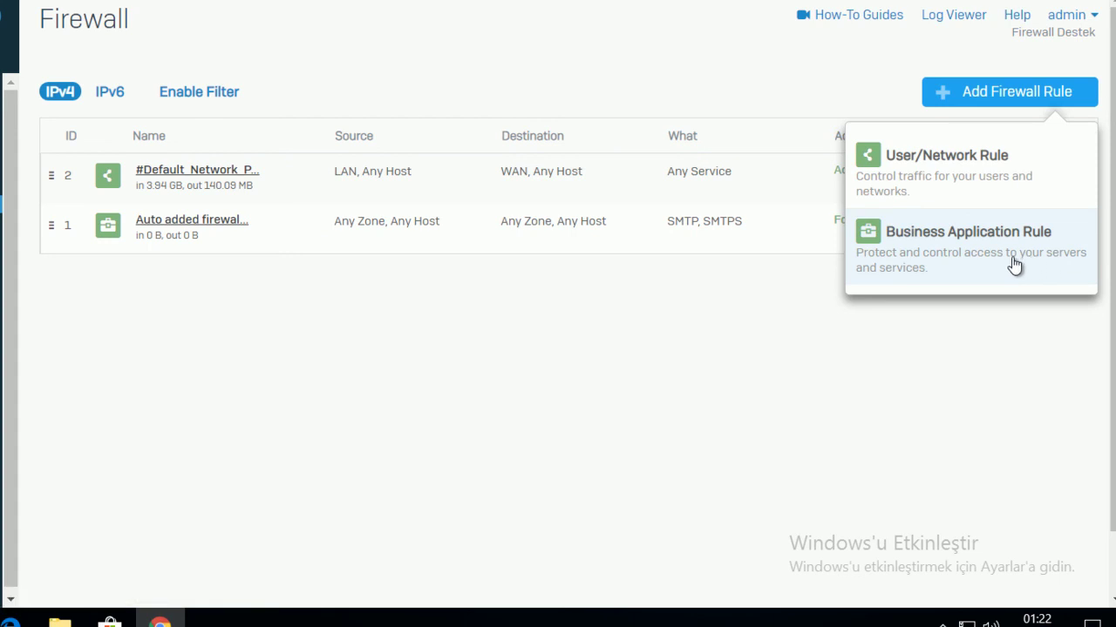
click(755, 299)
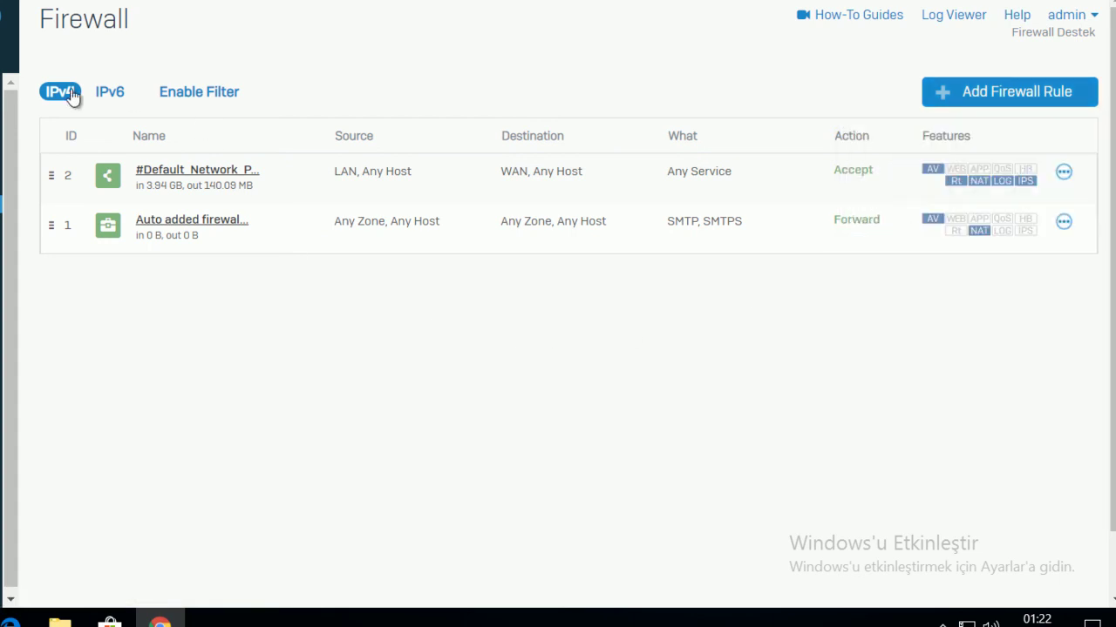
- Enable filtering of the firewall rules and limit the list to the Network rule type
click(208, 93)
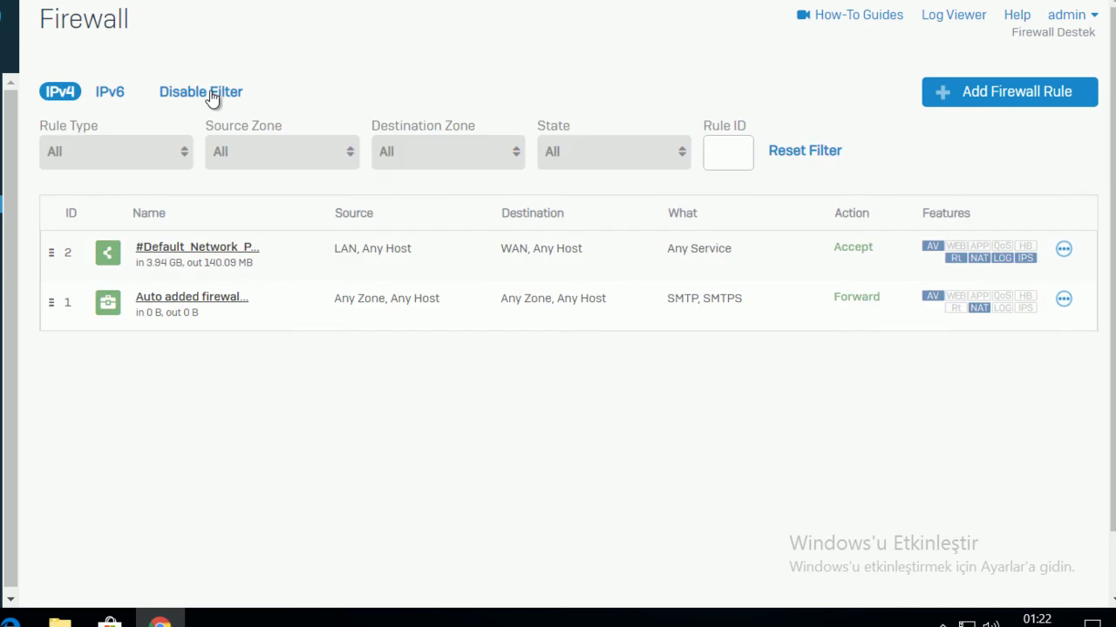
click(116, 165)
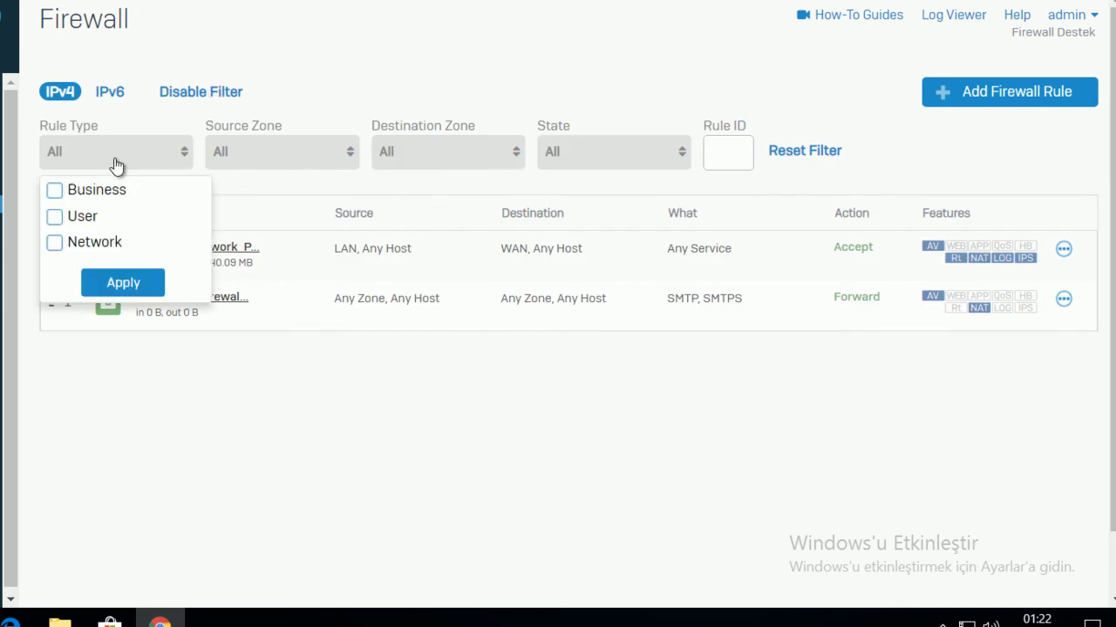
click(55, 218)
click(54, 218)
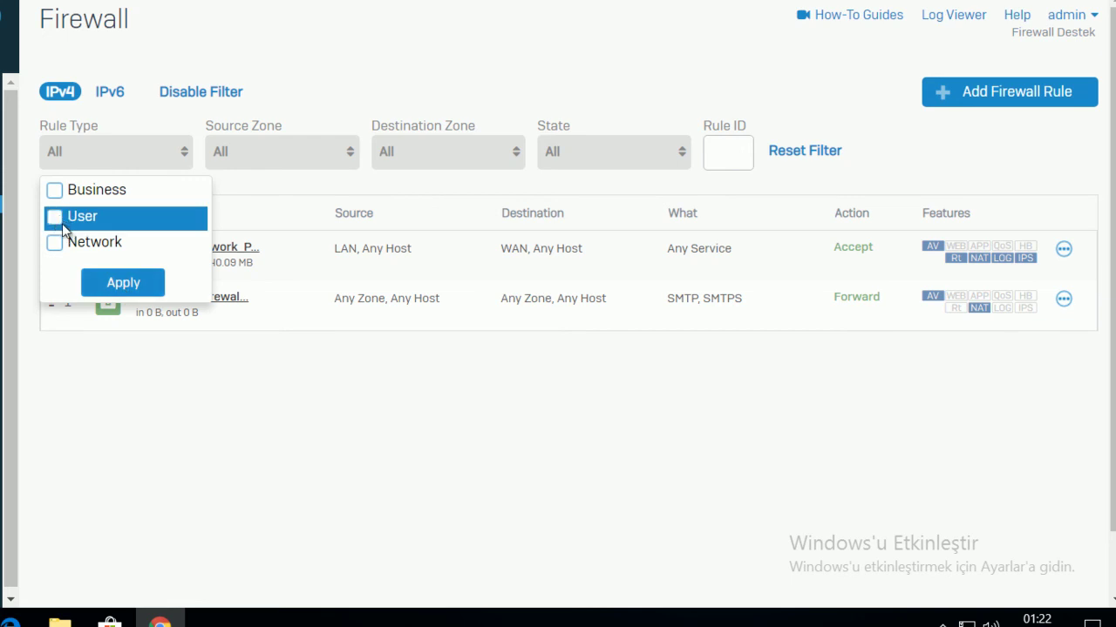
click(54, 247)
click(122, 281)
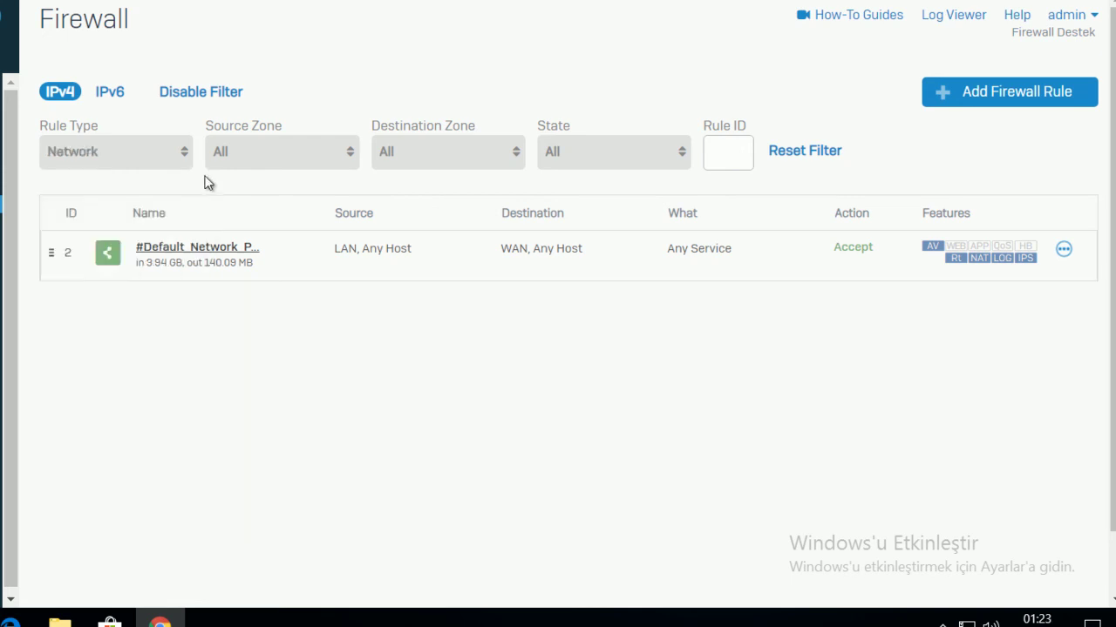
- Filter the firewall rules by source zone LAN and destination zone WAN
click(256, 159)
click(221, 217)
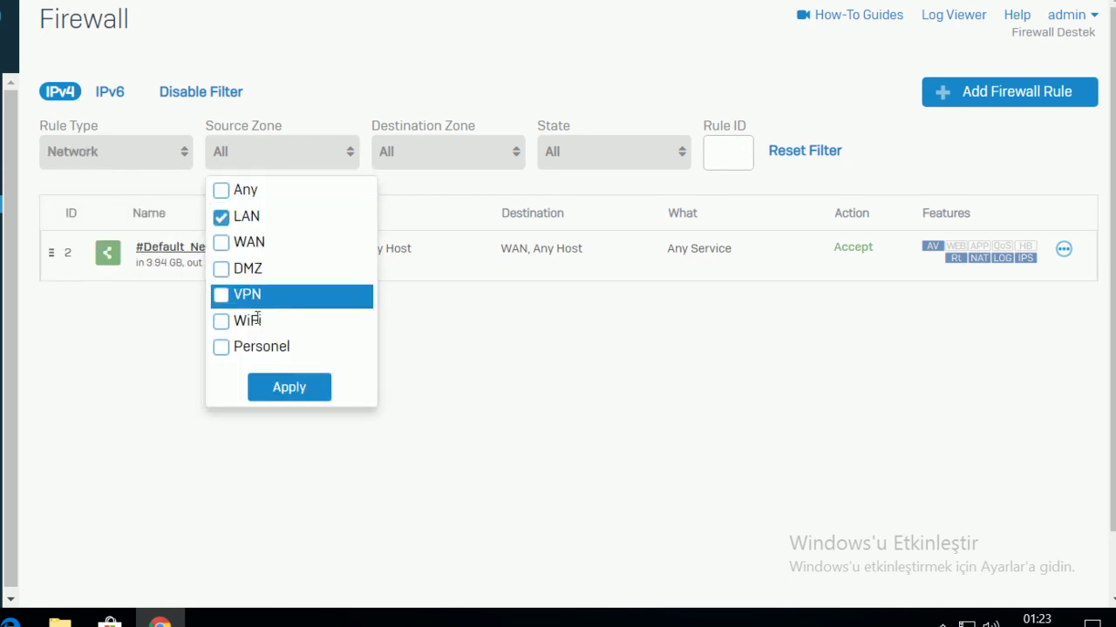
click(289, 394)
click(398, 164)
click(410, 242)
click(457, 388)
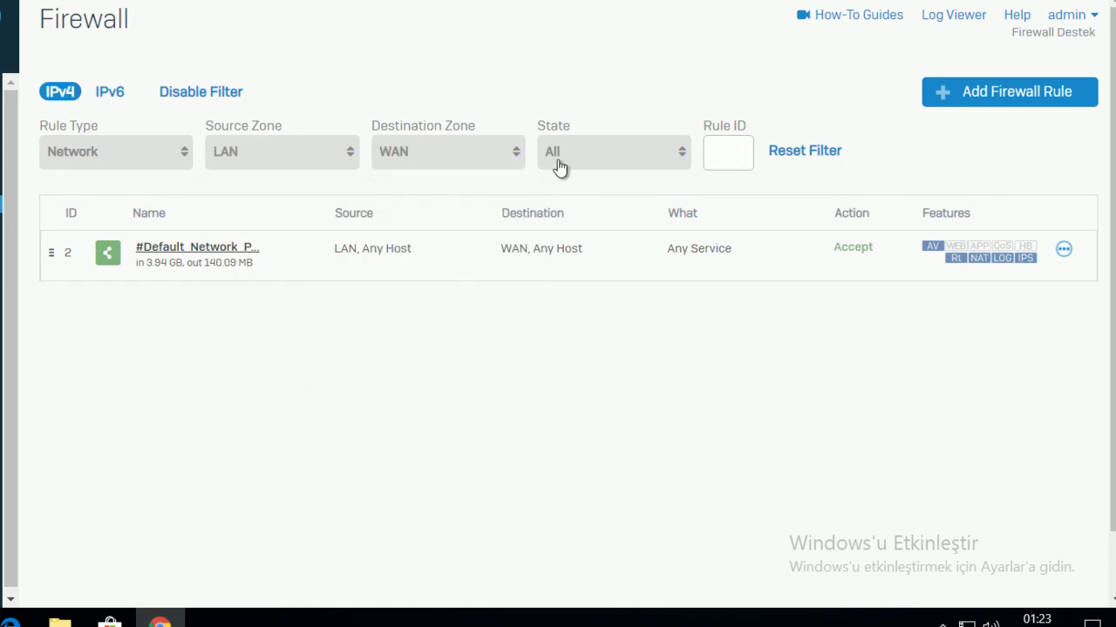
- Filter the firewall rules by the New state
click(570, 157)
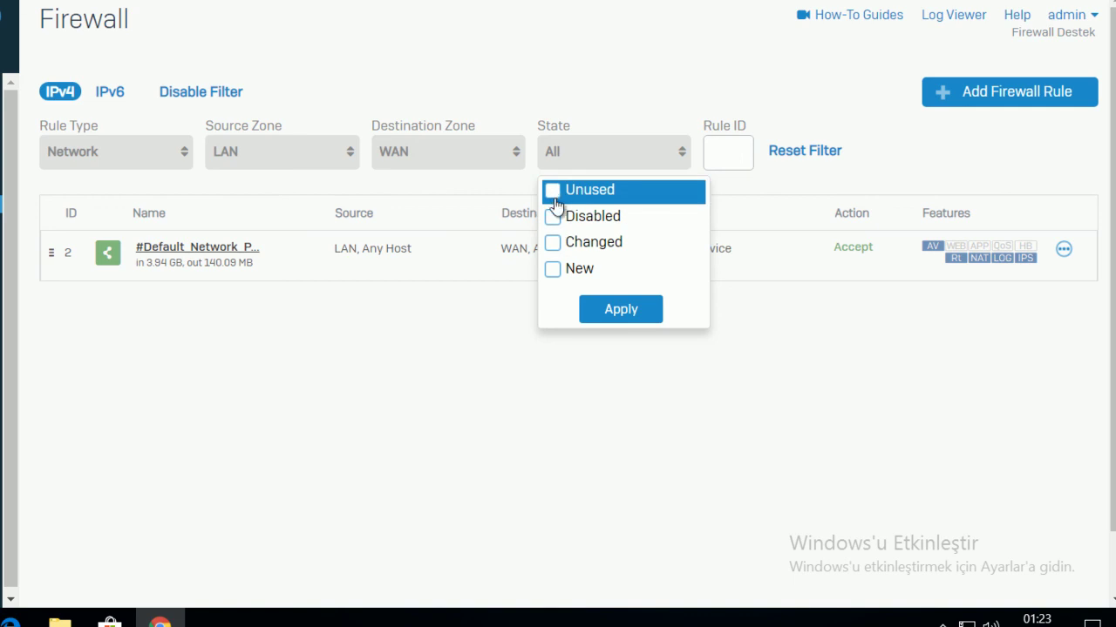
click(556, 272)
click(629, 317)
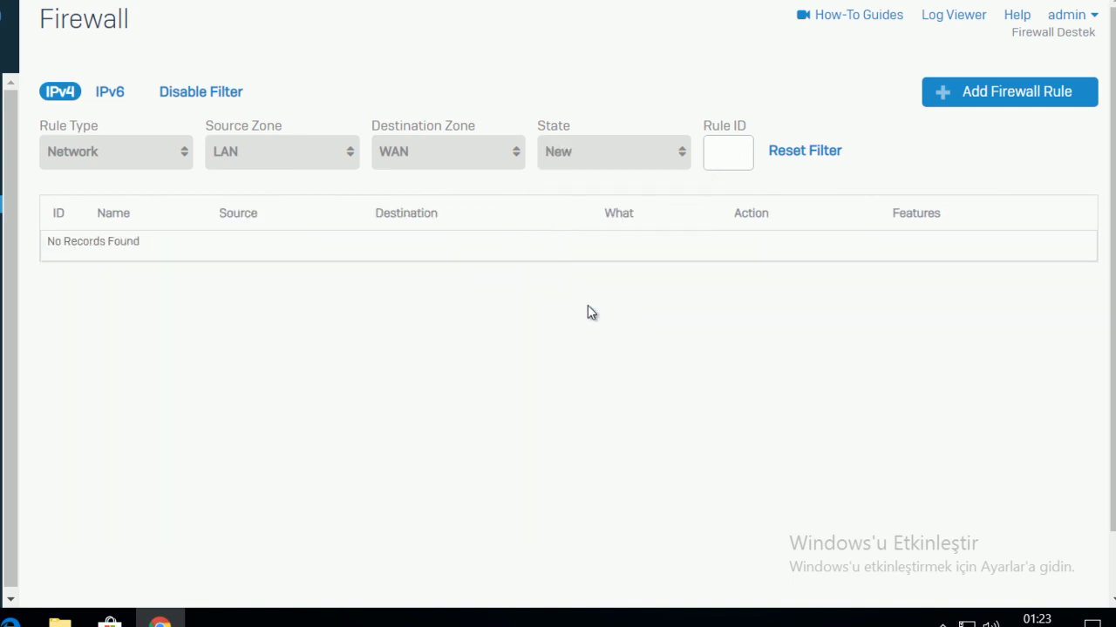
- Set the state filter to Changed only, then apply the Rule ID filter with its field left empty
click(590, 155)
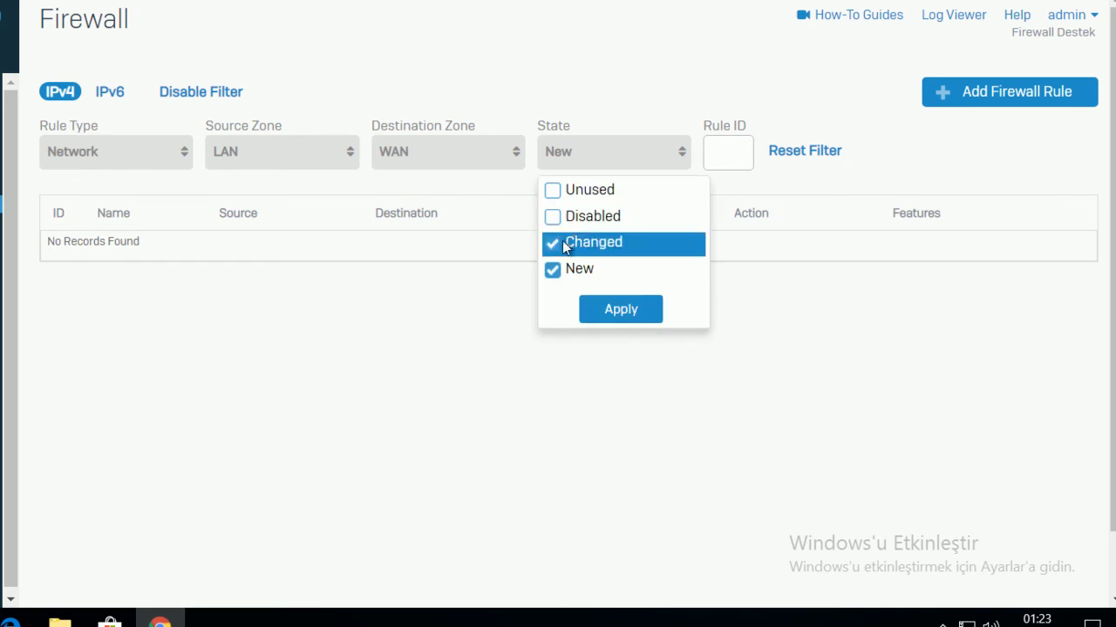
click(552, 270)
click(615, 309)
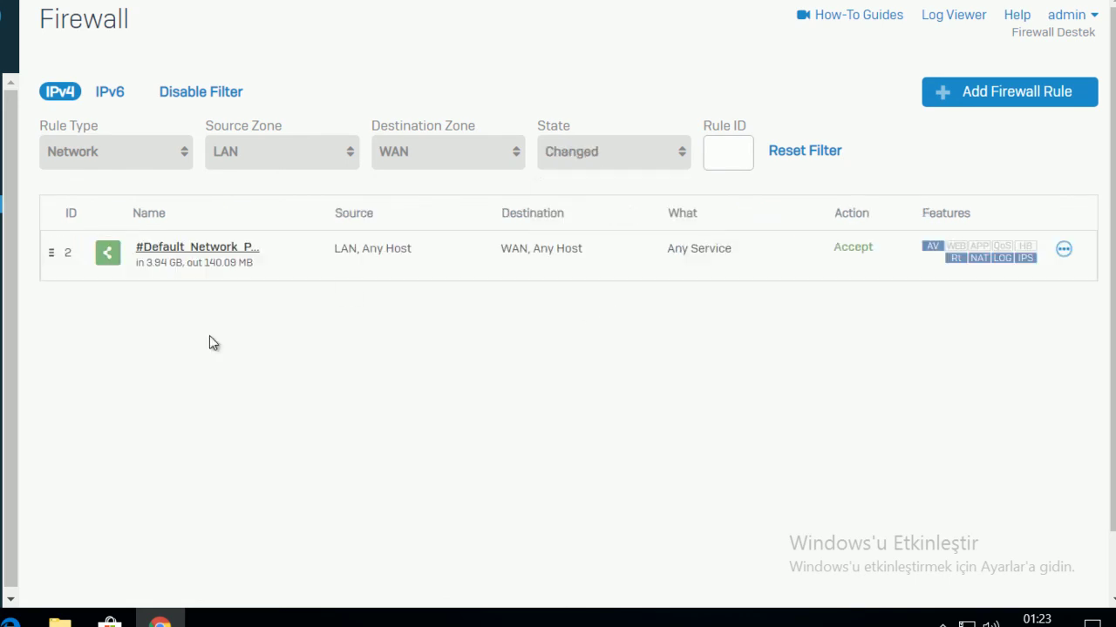
click(713, 152)
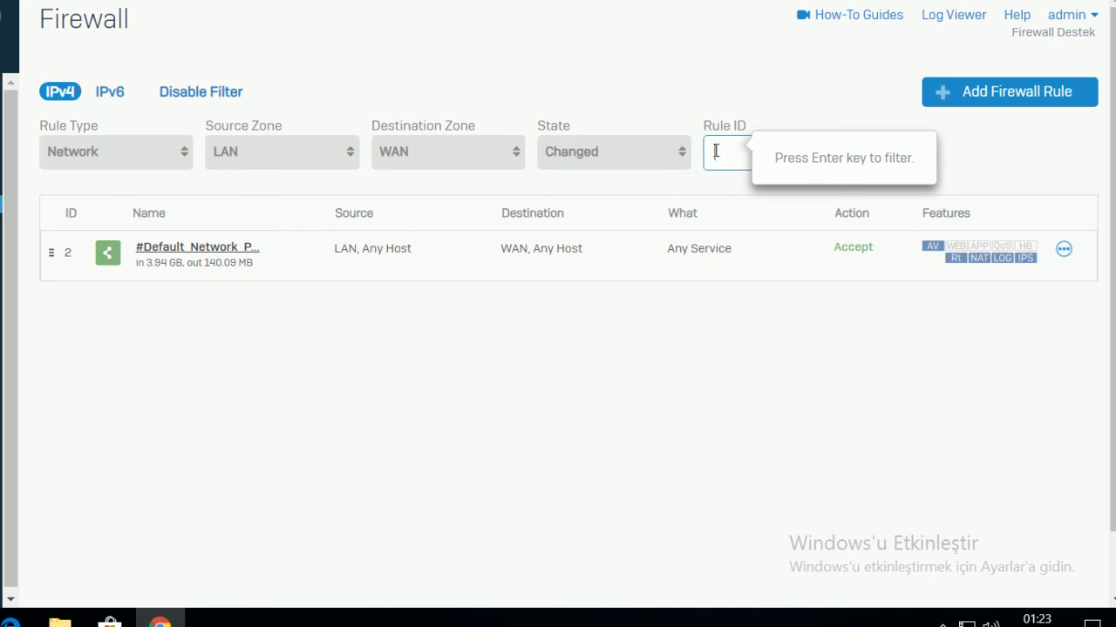
key(Return)
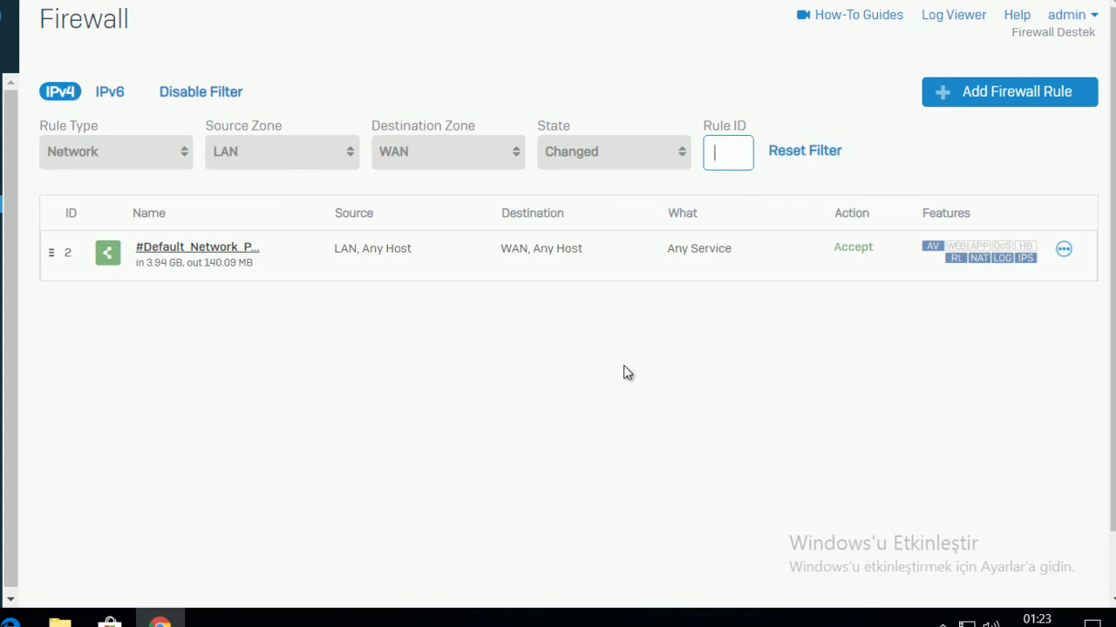